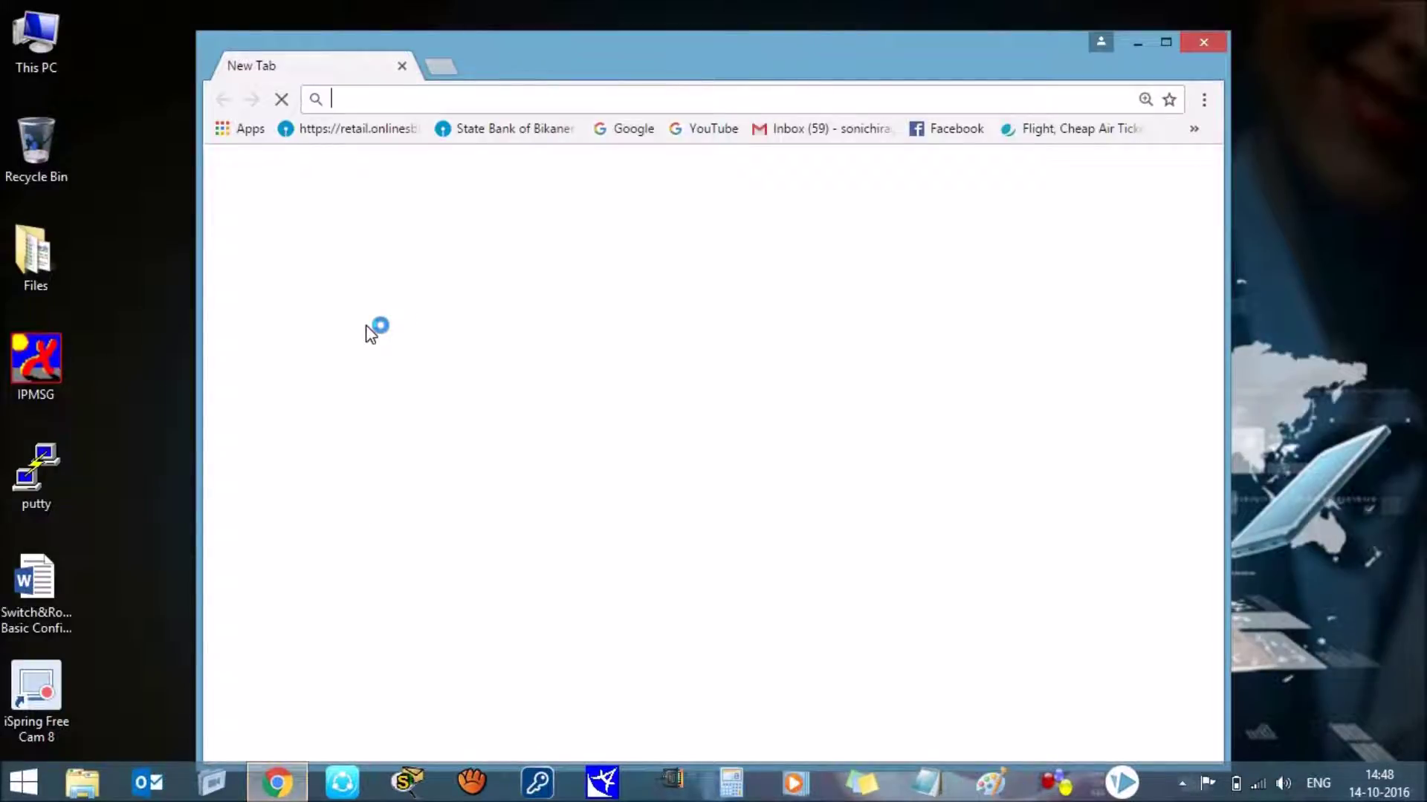
Step: Log in to the router admin at 192.168.0.1 with the router's username and password
type("19")
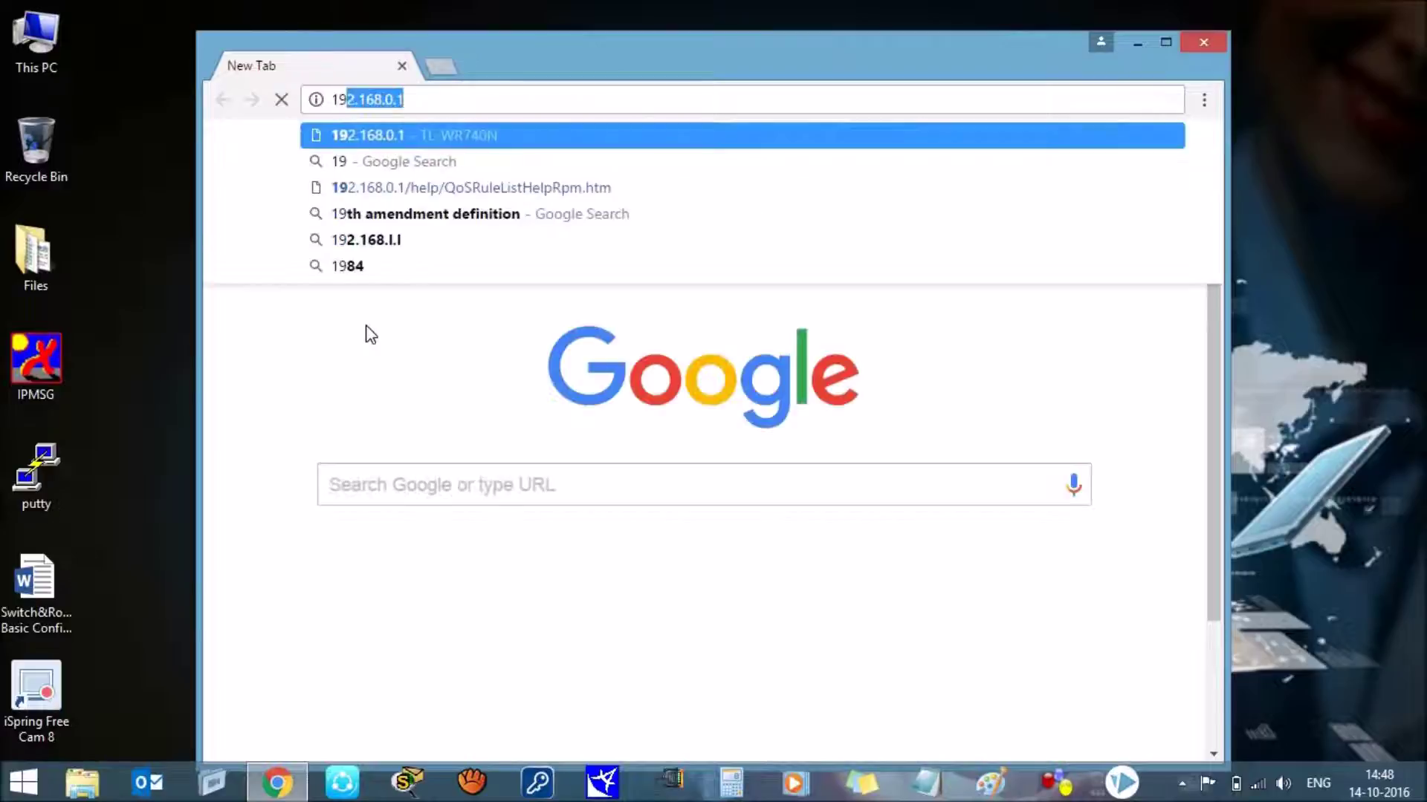
type("2.168.0.1")
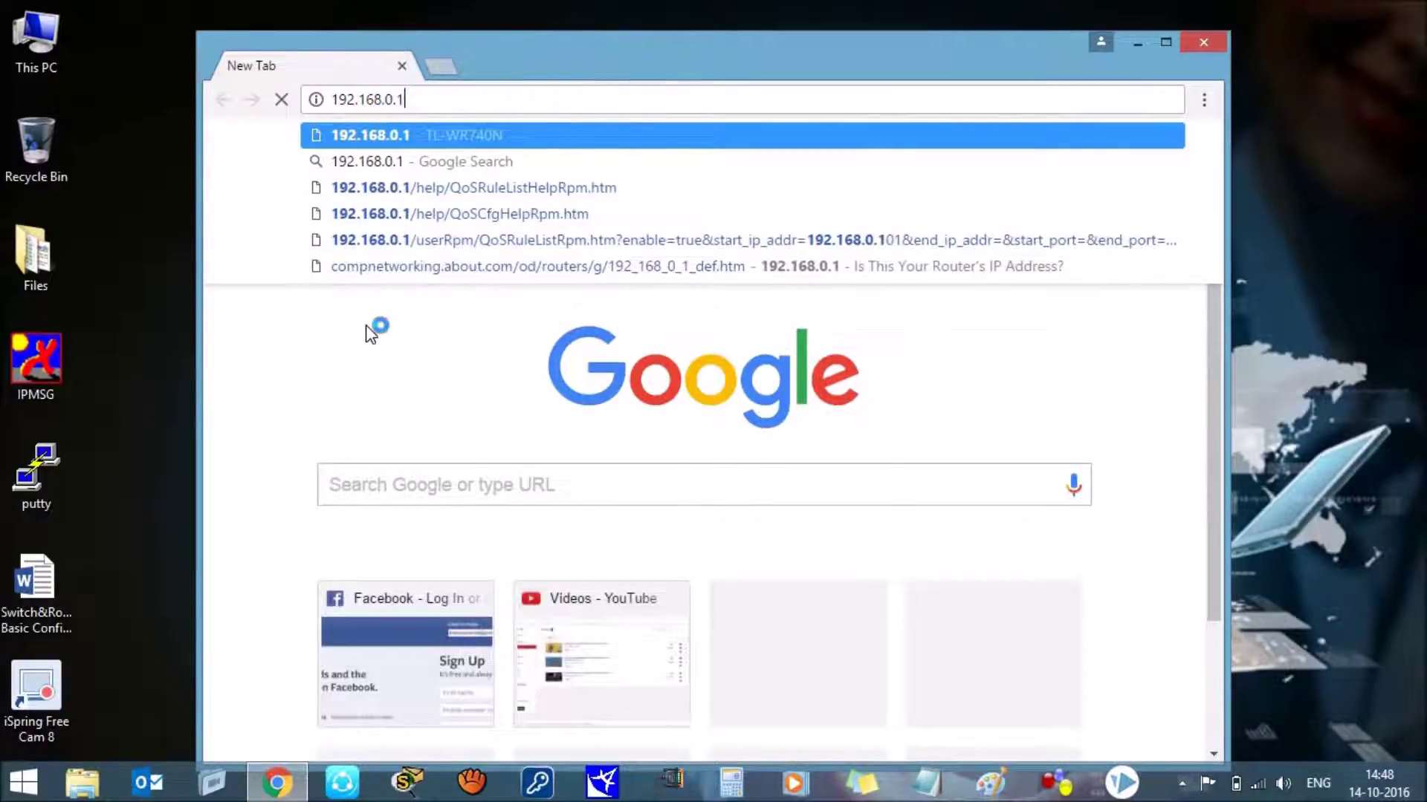
key("Return")
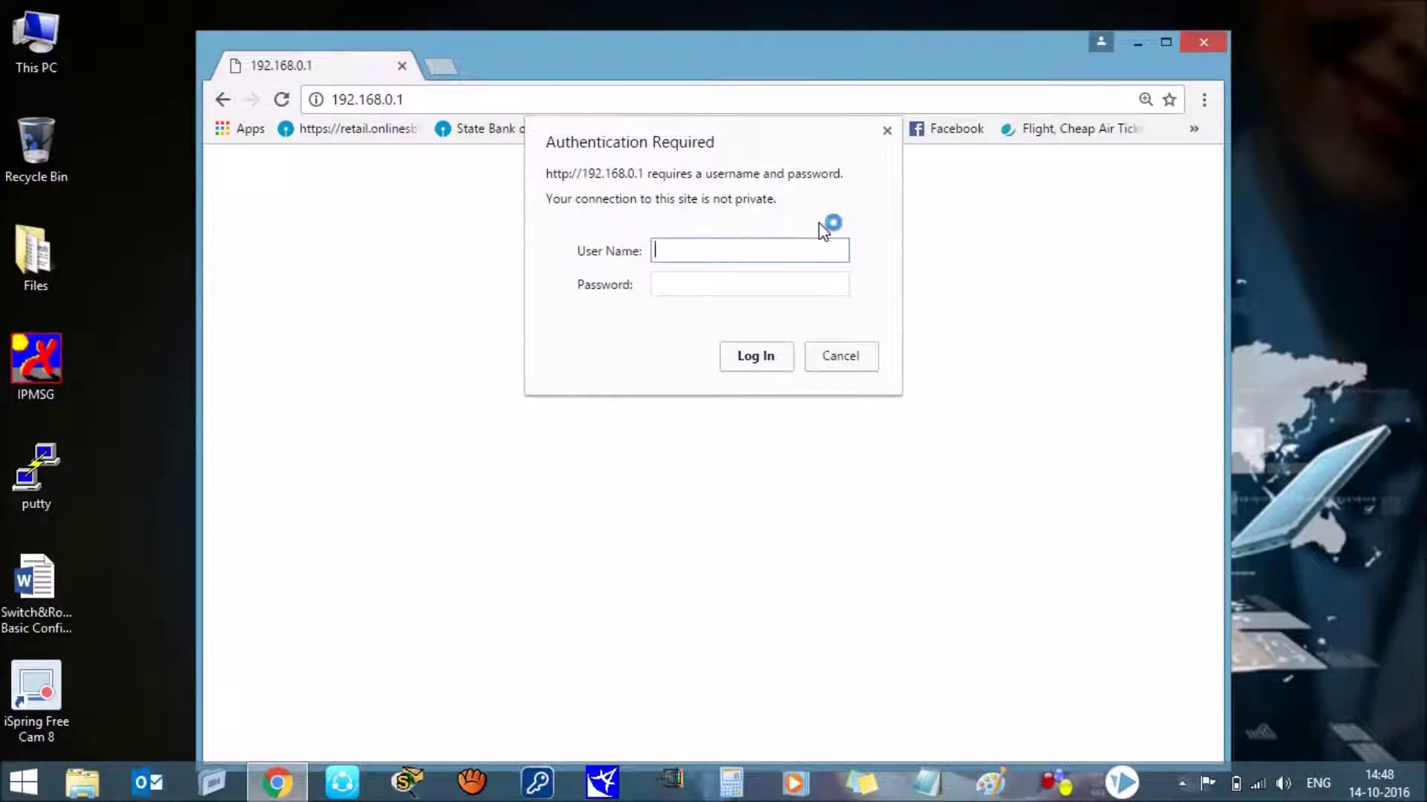
type("admin")
key("Tab")
type("admin")
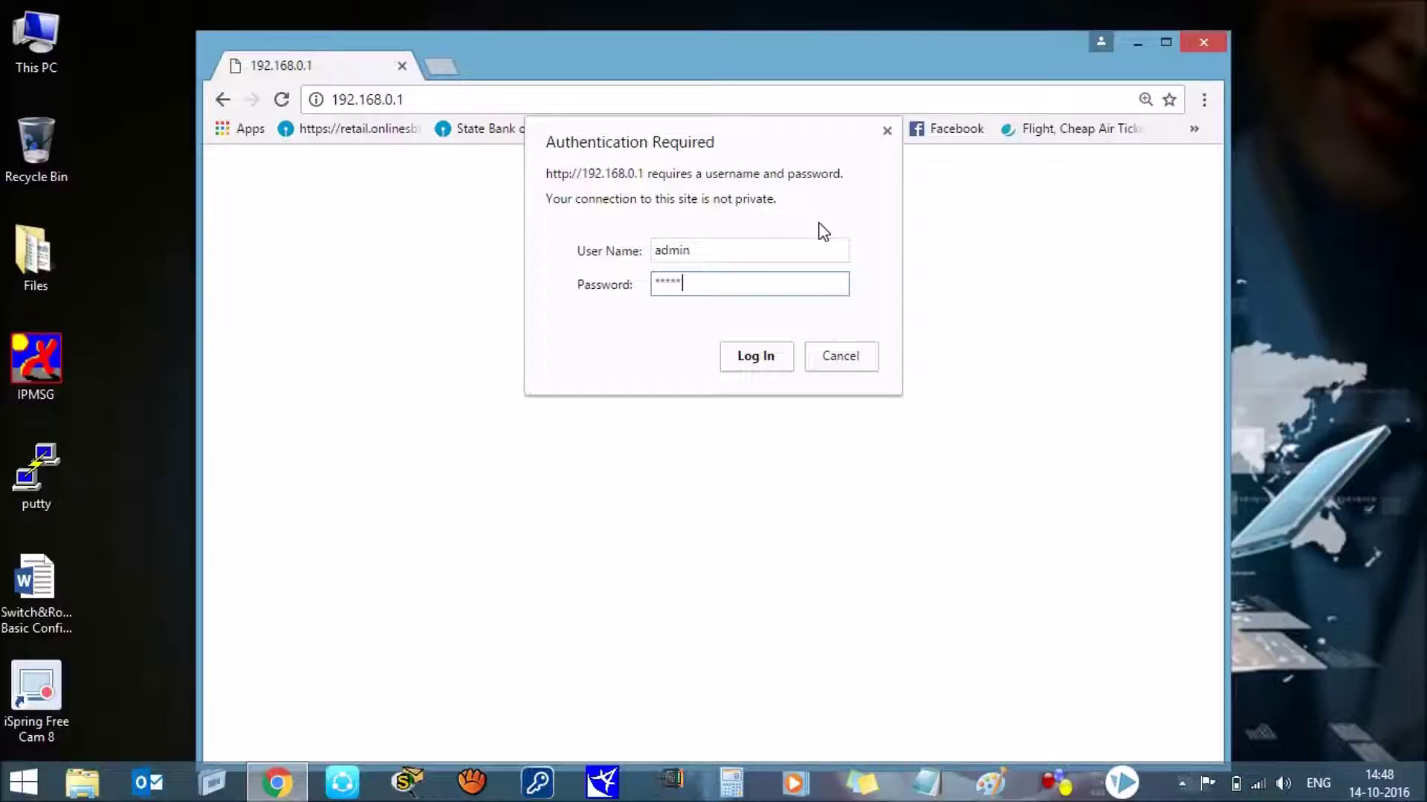
key("Return")
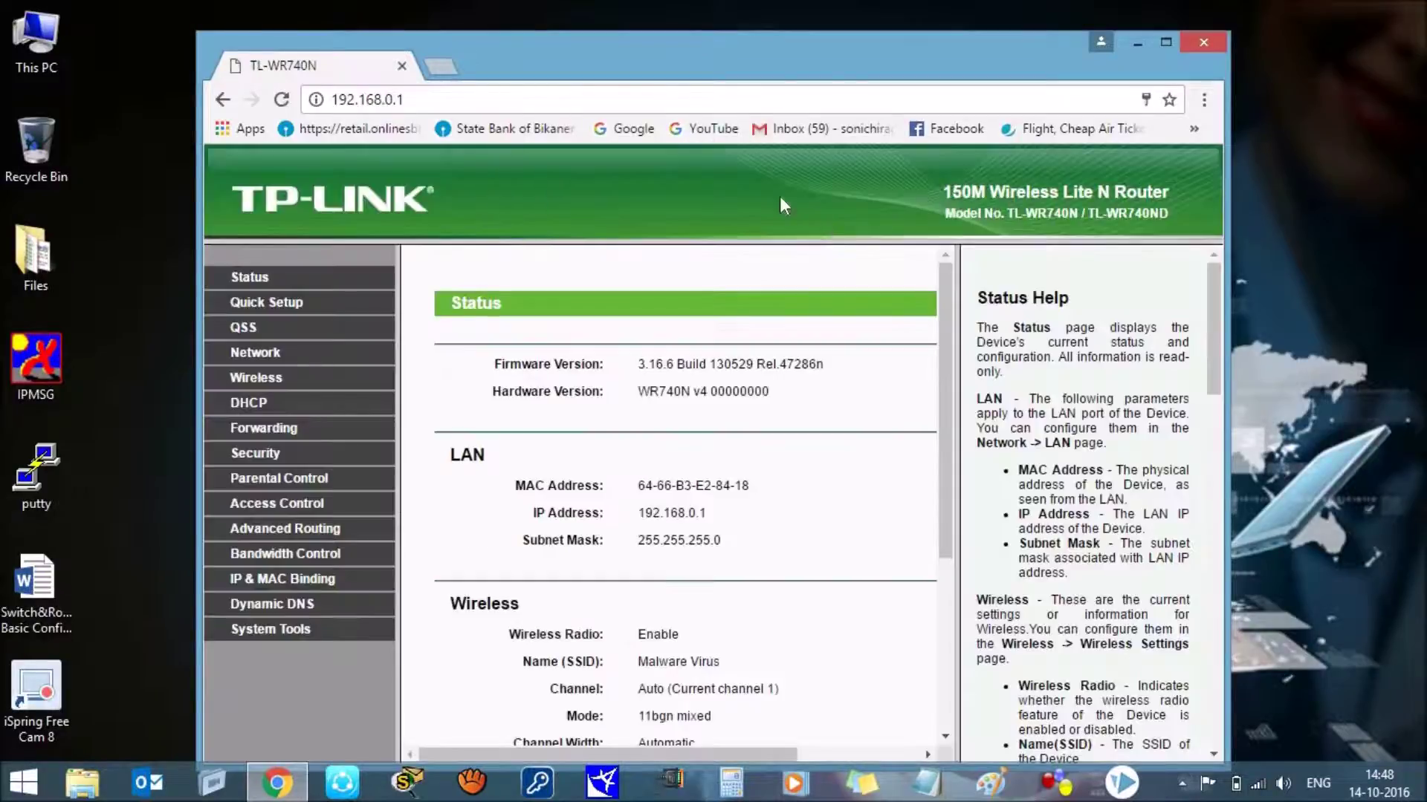
Step: Maximize the Chrome window while the router's Status page stays showing
double_click(781, 51)
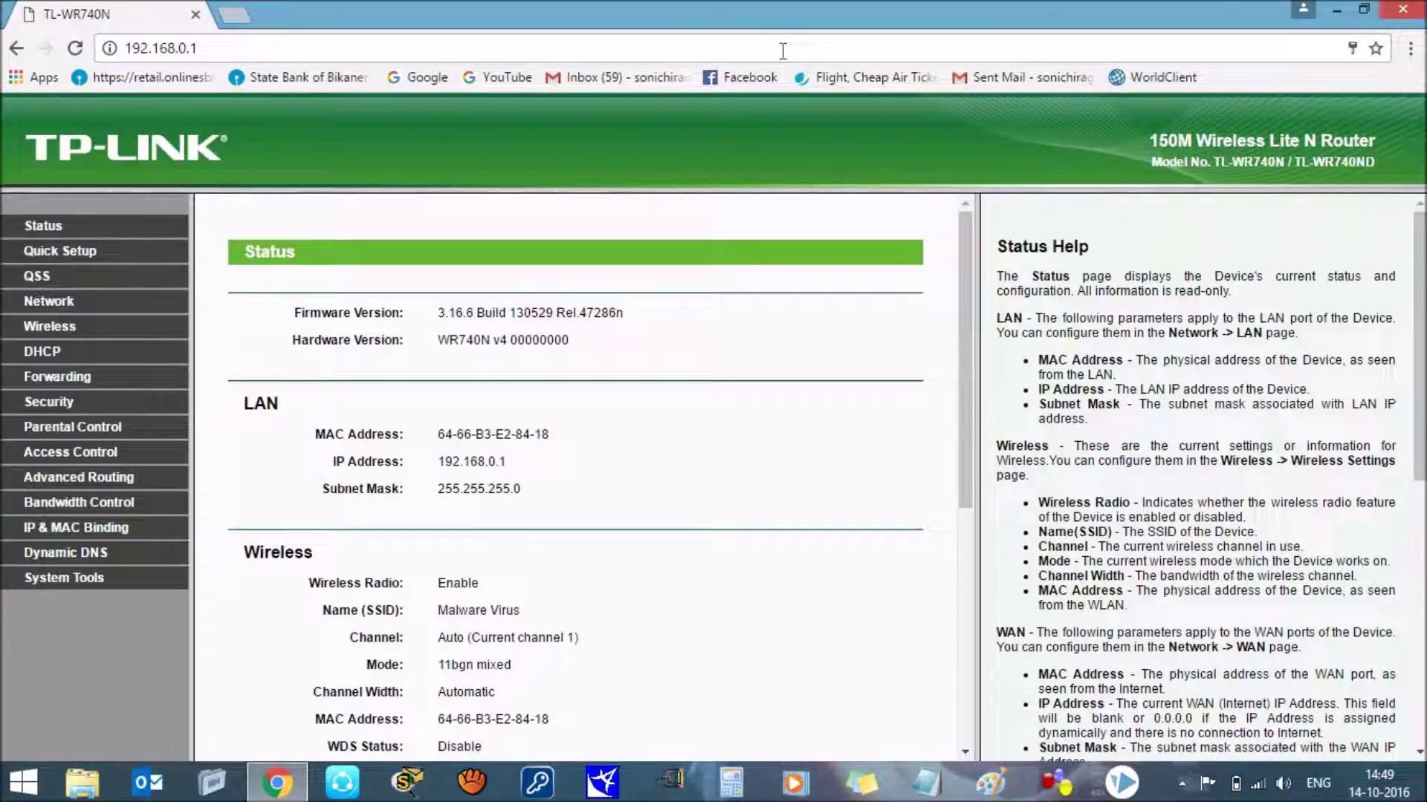
Step: Show the DHCP Clients List with clients at 192.168.0.101, 192.168.0.102 and 192.168.0.103
left_click(47, 350)
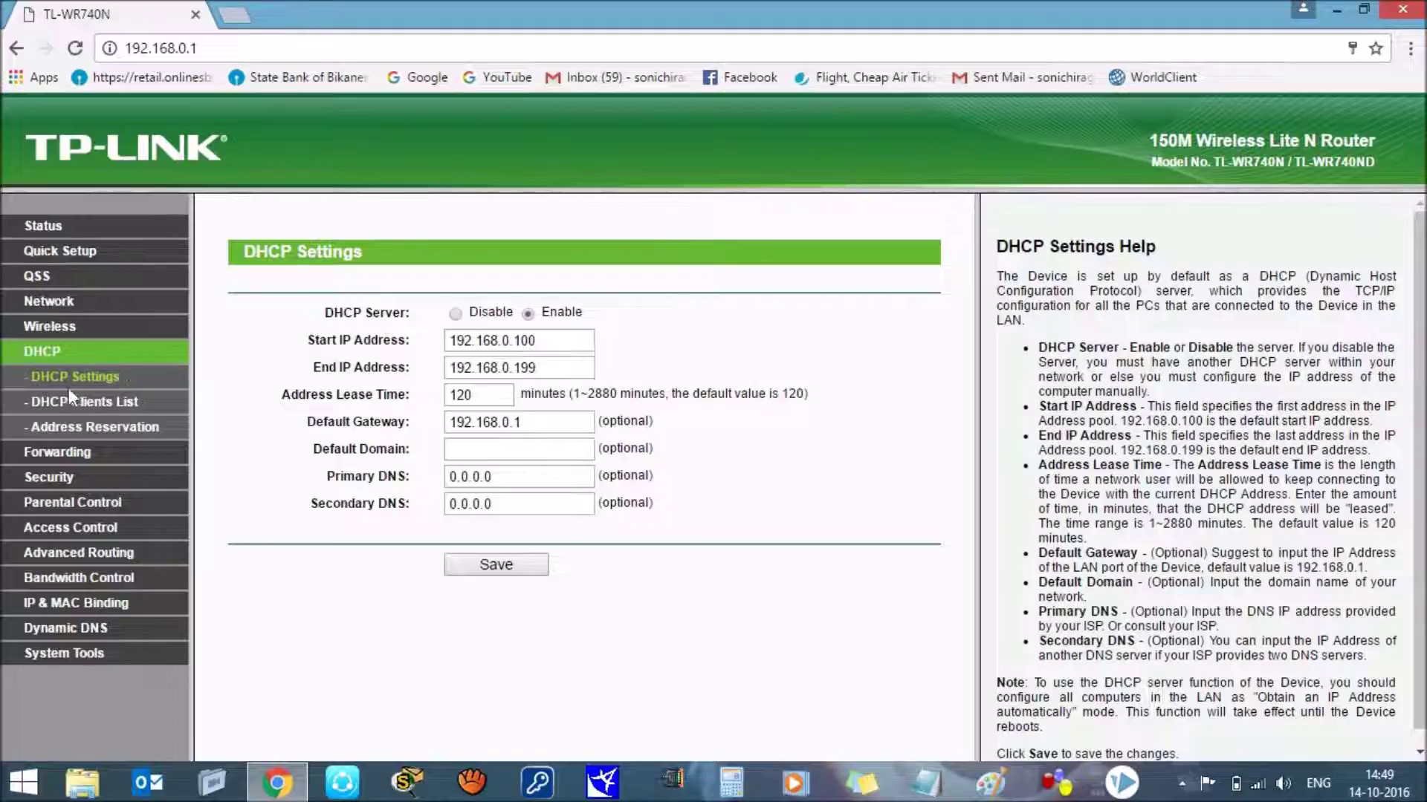
left_click(89, 402)
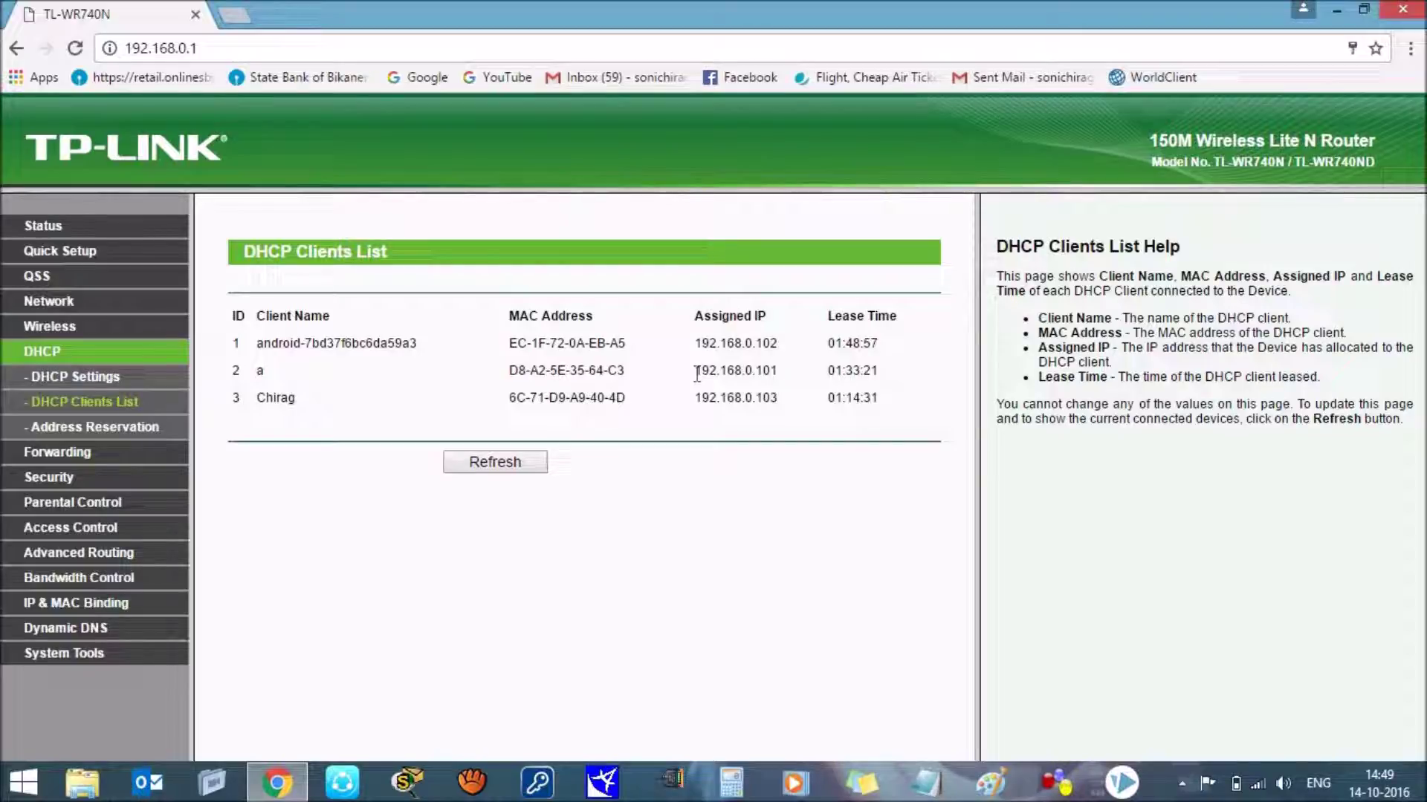
Step: Highlight client IP 192.168.0.101, then go to the Bandwidth Control Settings page
left_click_drag(697, 372, 790, 372)
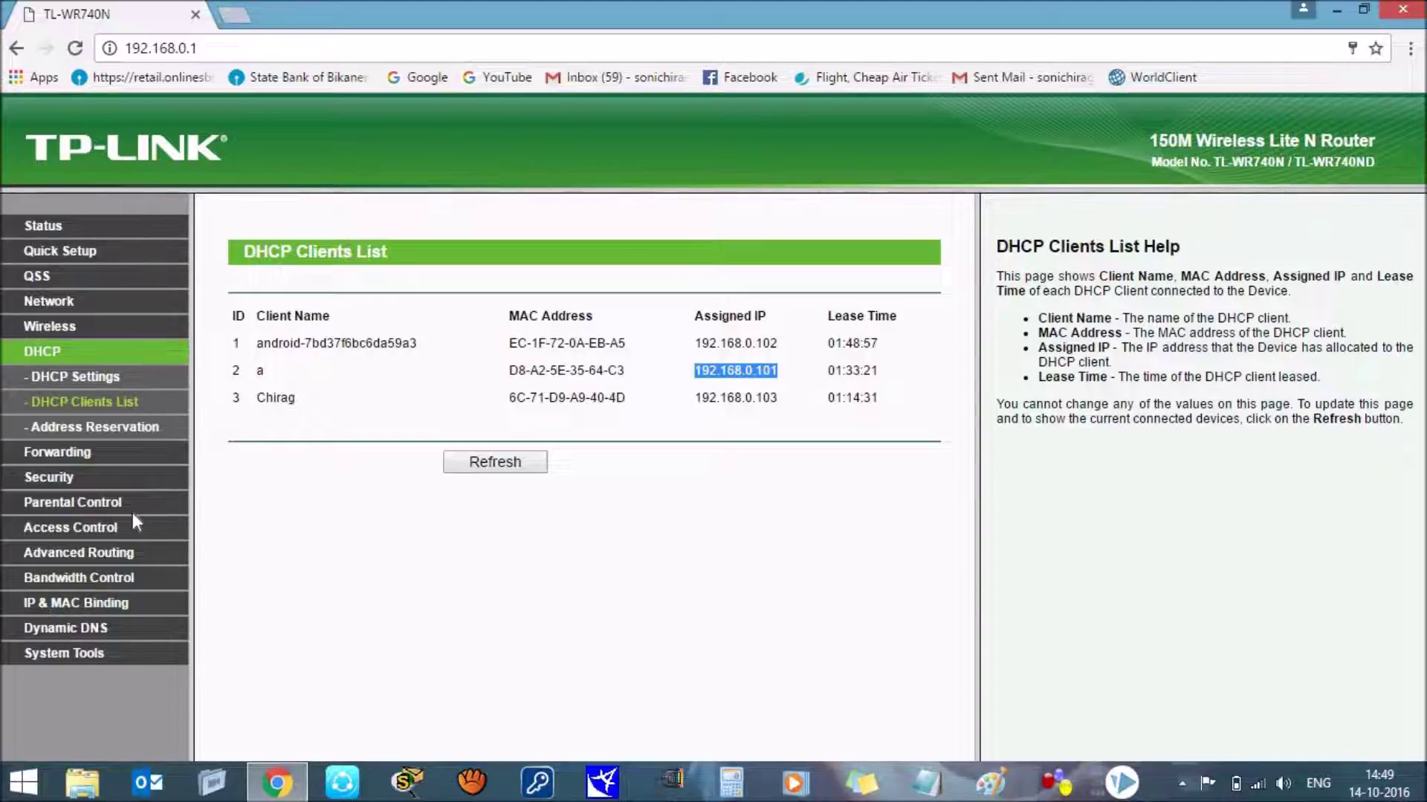
left_click(118, 576)
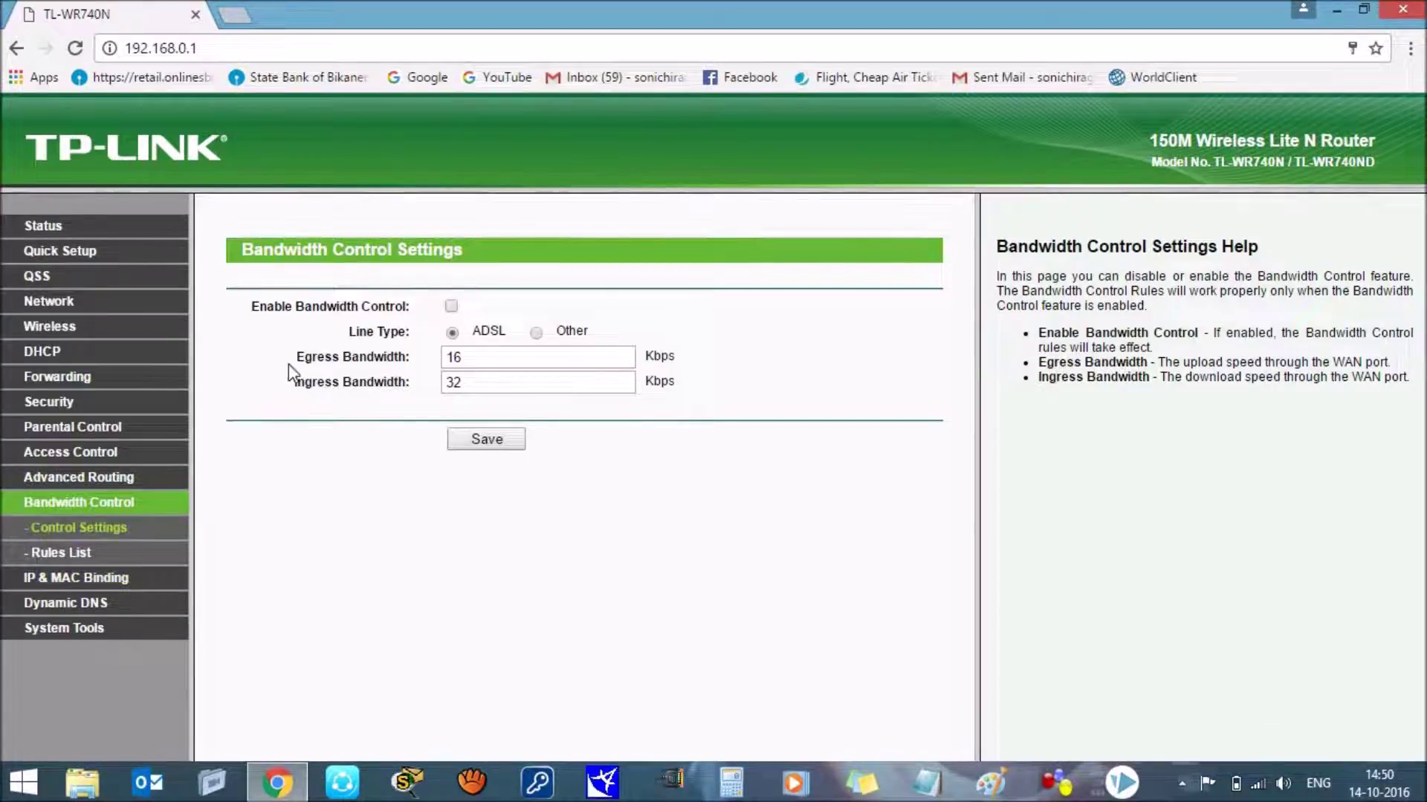
Step: Enable Bandwidth Control with egress and ingress bandwidth of 1000 Kbps, and save
left_click(451, 306)
left_click(478, 365)
key("BackSpace")
key("BackSpace")
type("1000")
left_click(473, 391)
key("BackSpace")
key("BackSpace")
type("1000")
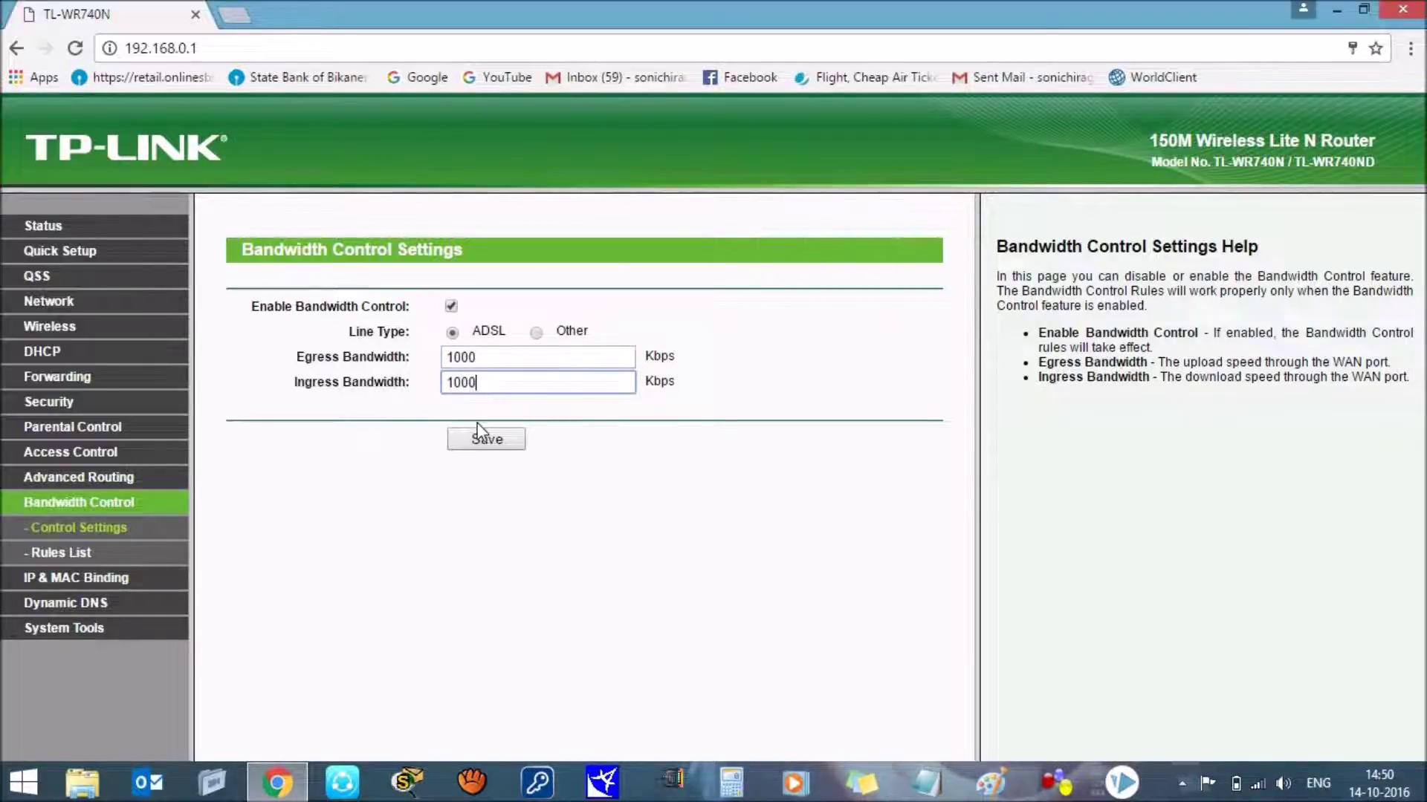
left_click(486, 443)
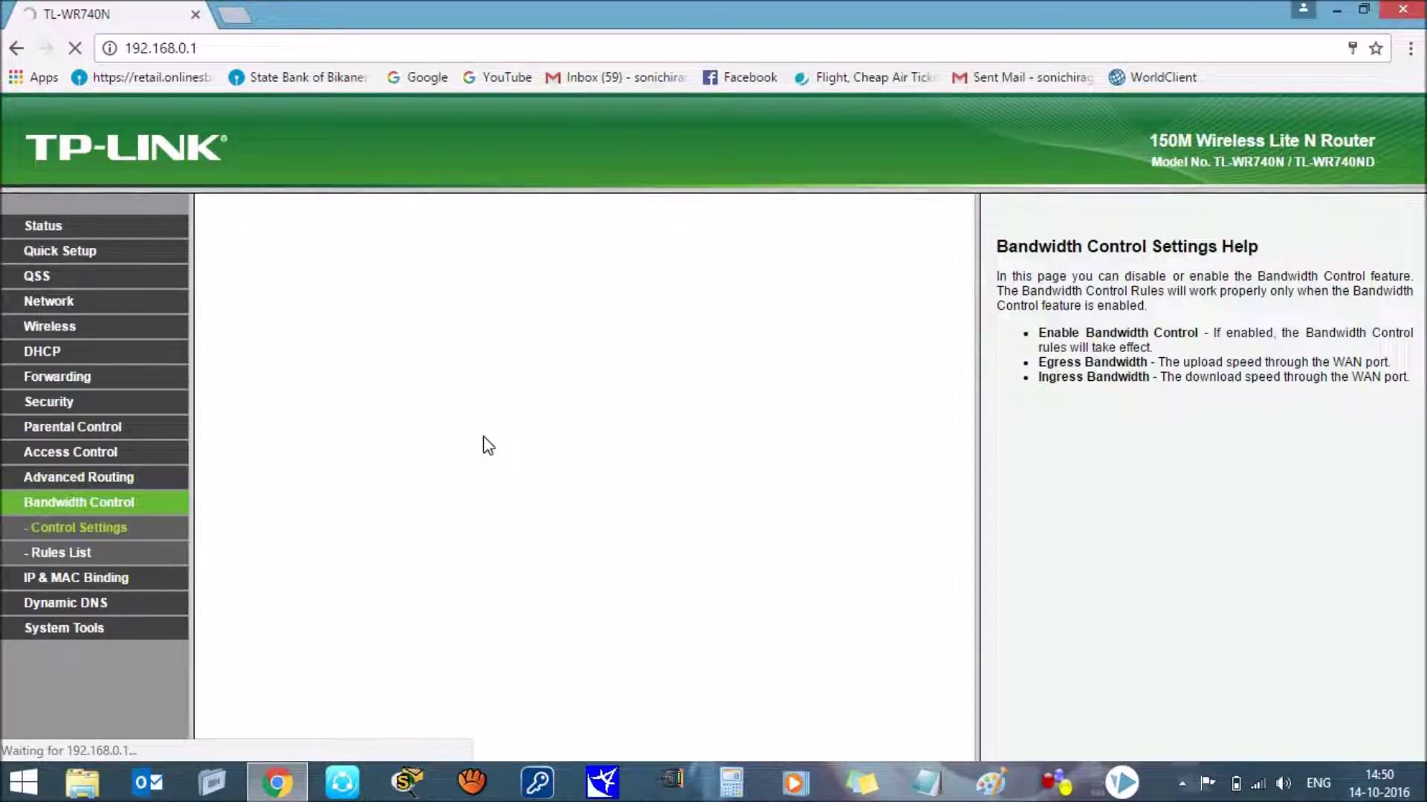
Step: Add a new rule in the Rules List with IP range 192.168.0.101
left_click(75, 556)
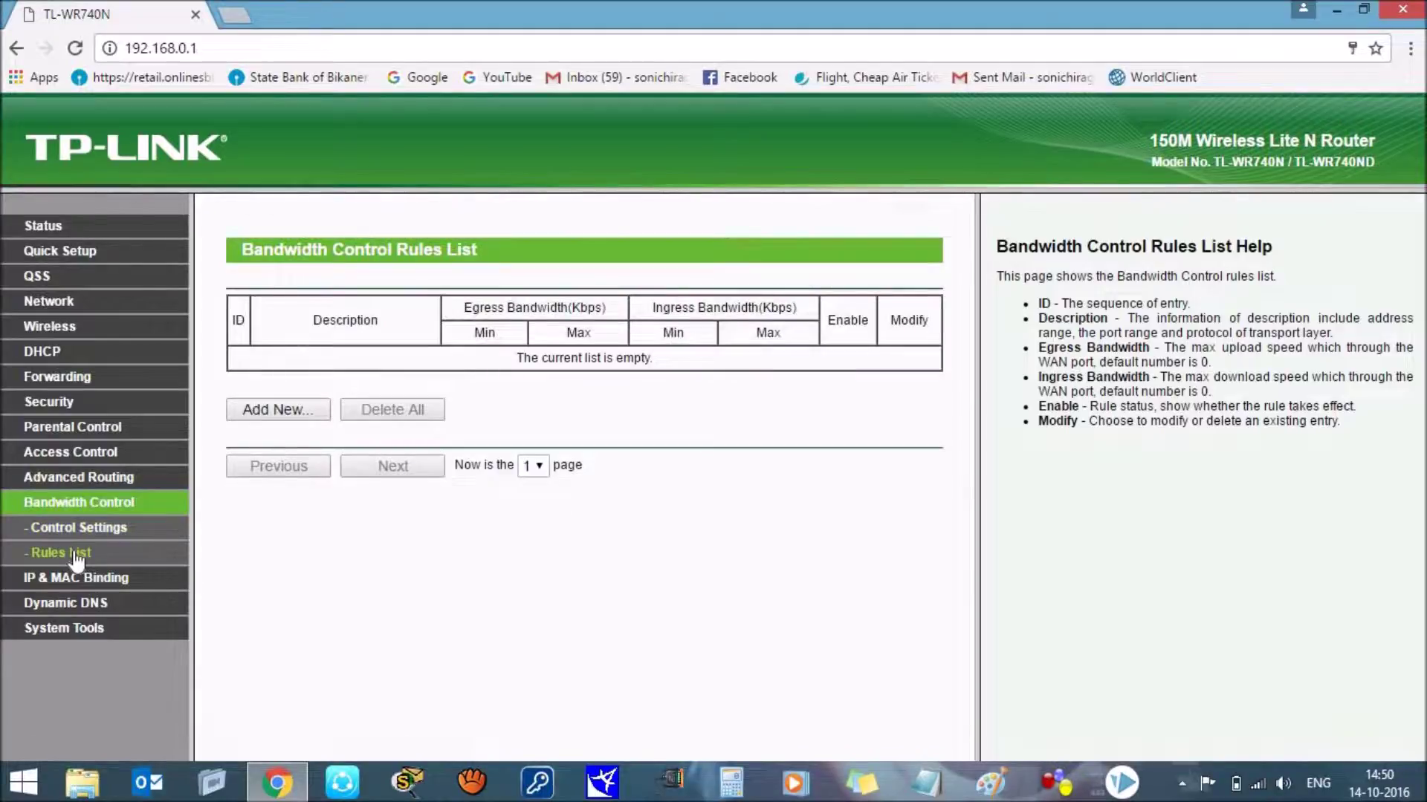
left_click(269, 420)
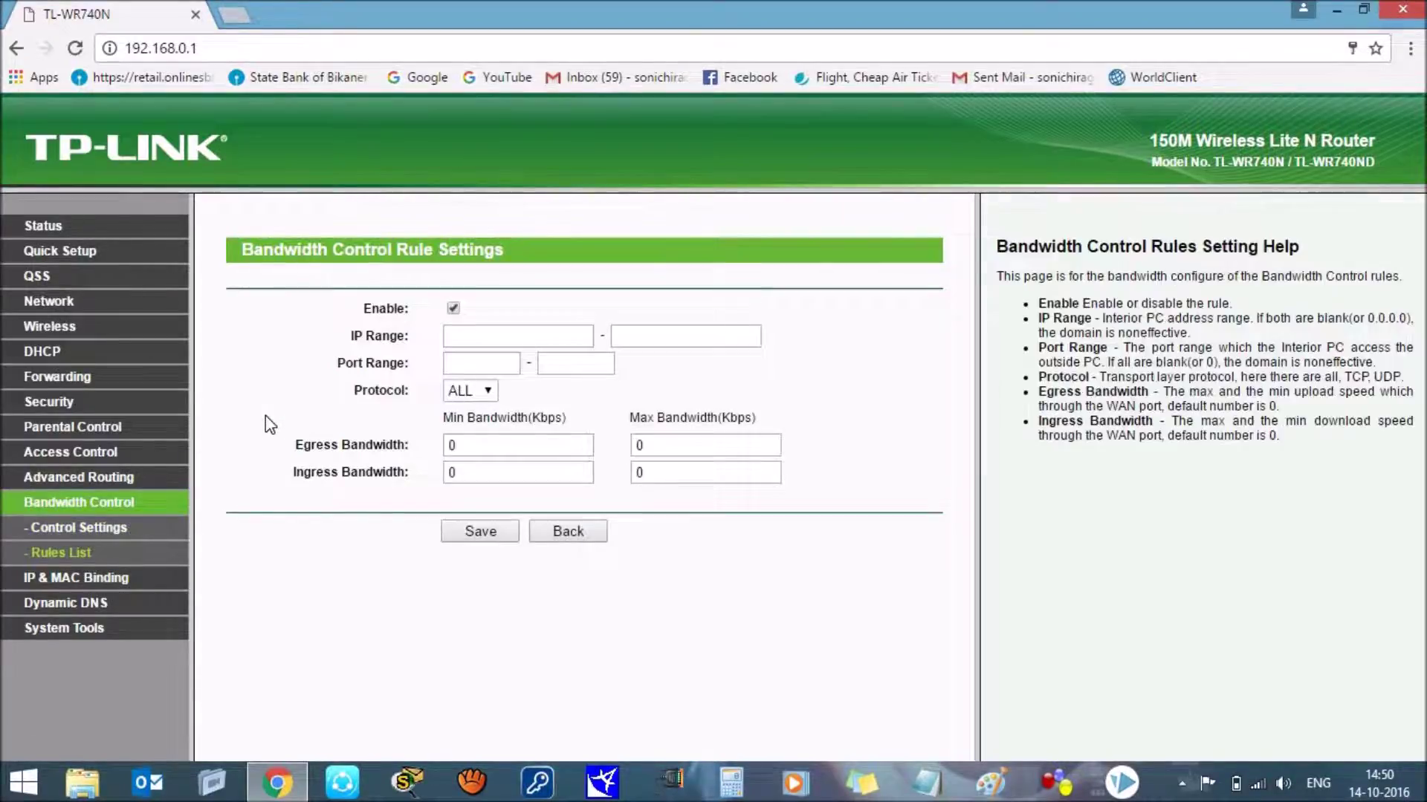
left_click(491, 341)
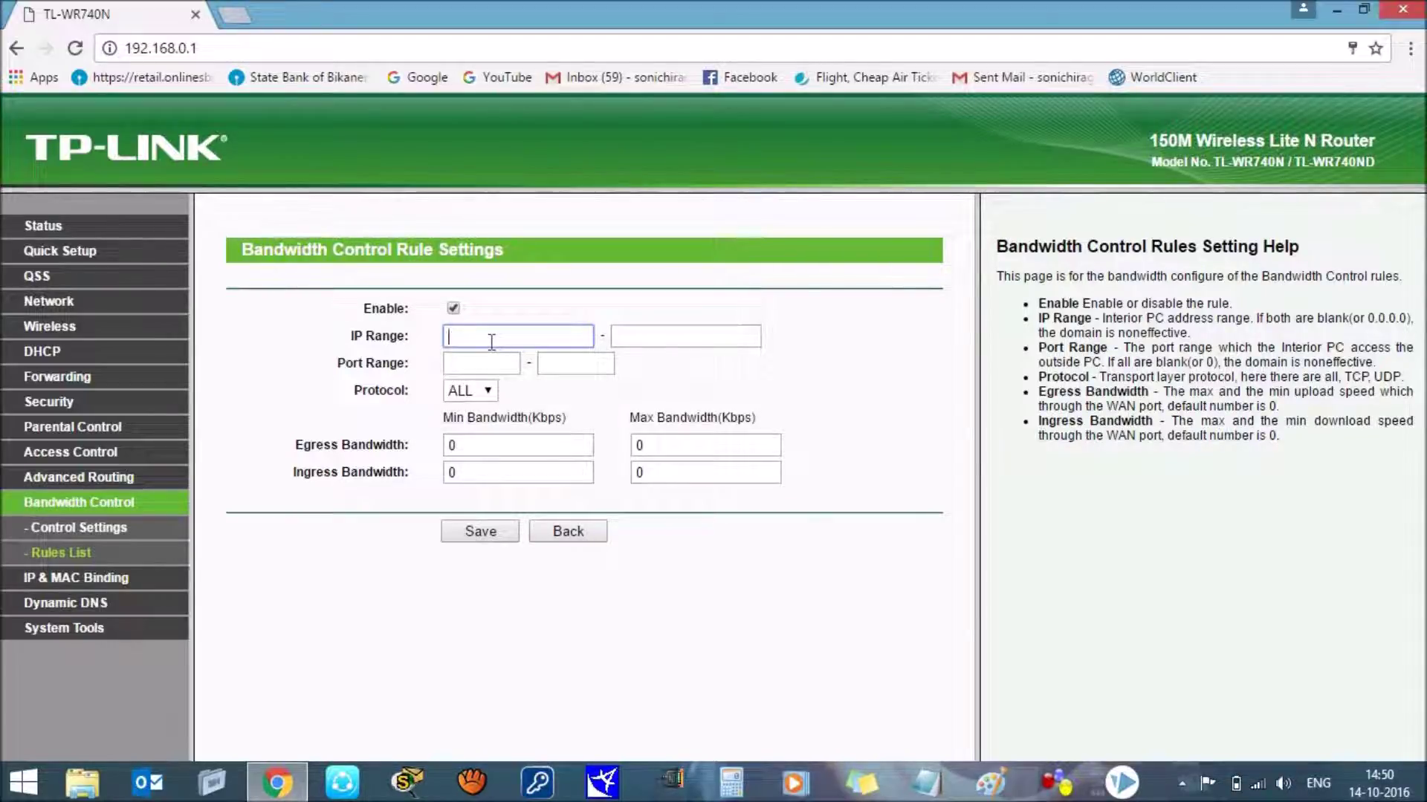
type("192.168.0.101")
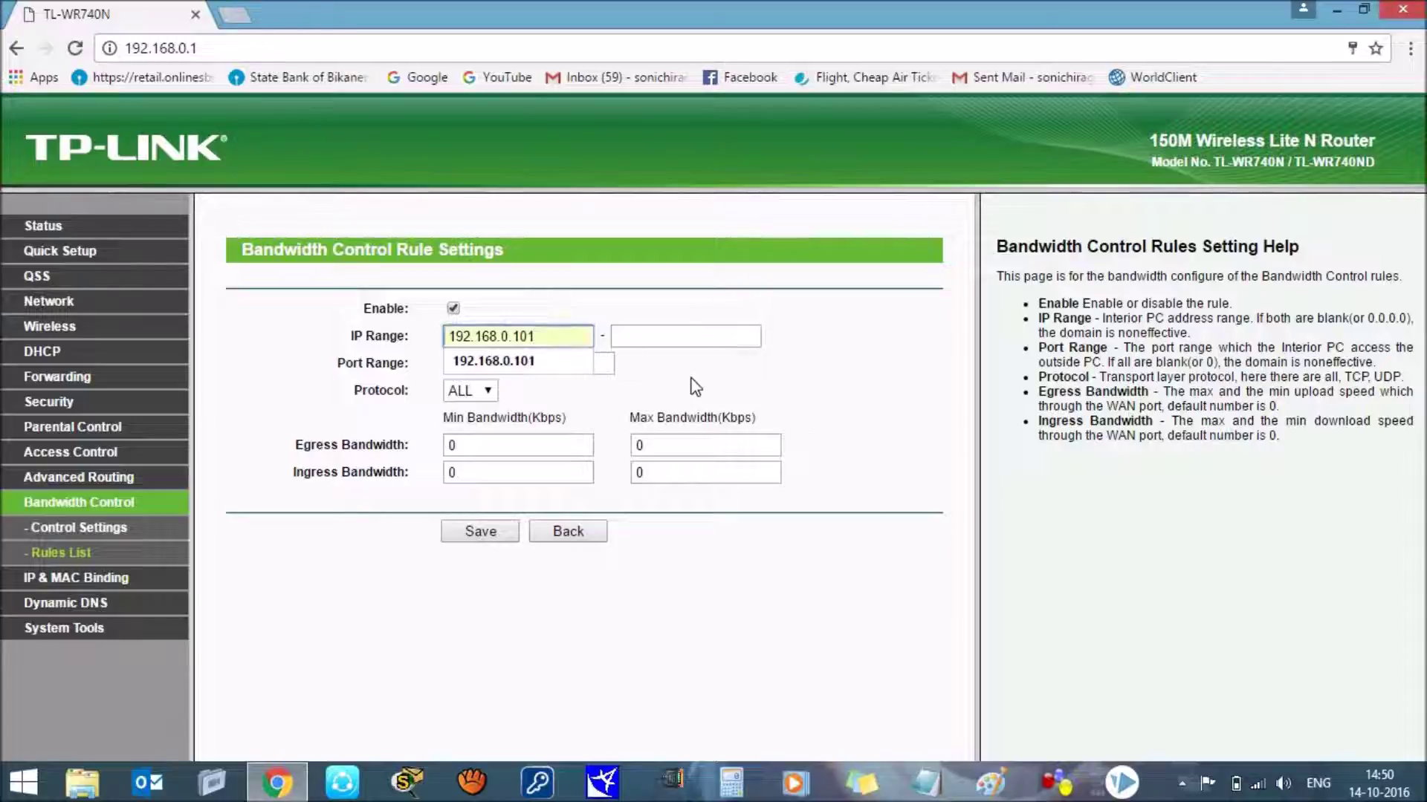
left_click(695, 386)
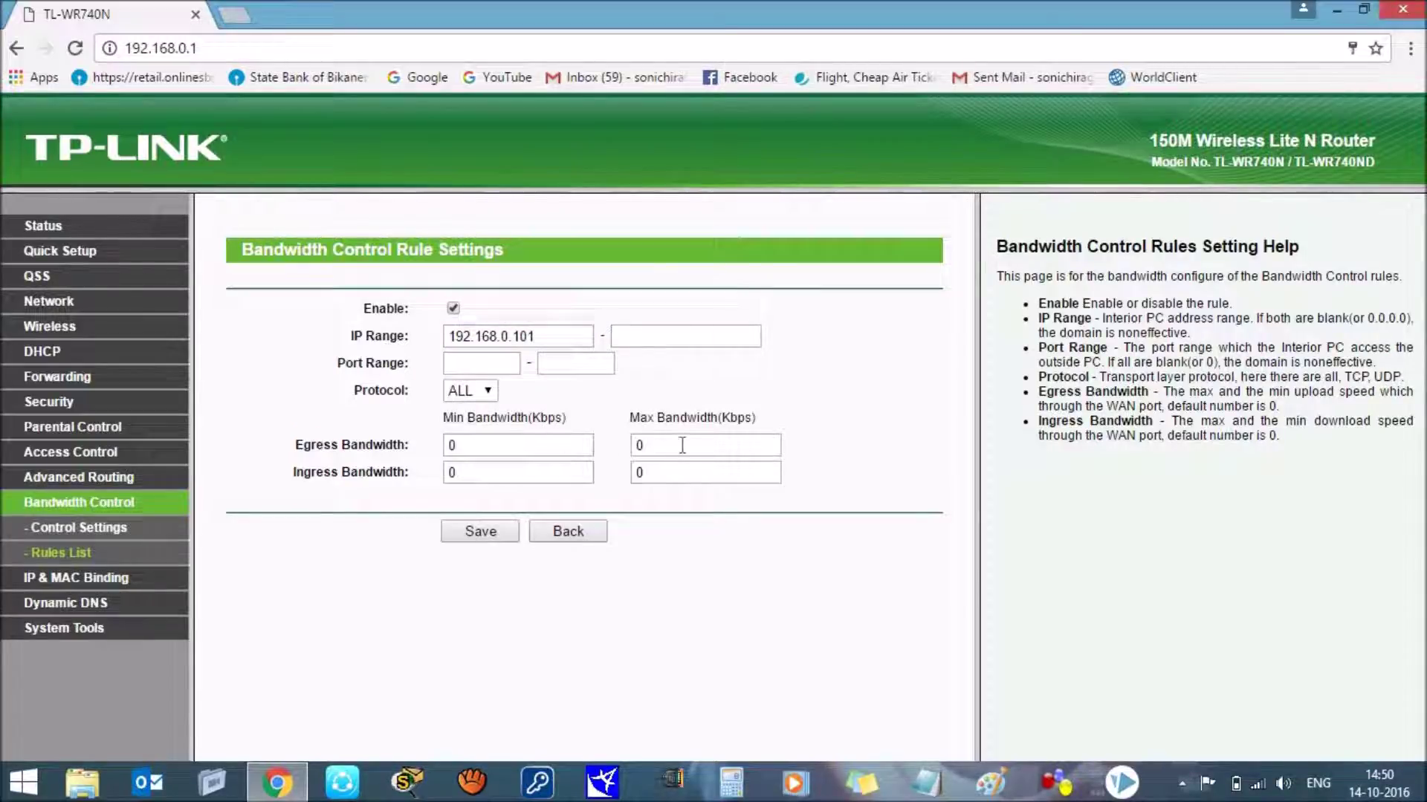
Step: Keep protocol ALL and set max egress 16 and max ingress 32 Kbps
left_click(485, 388)
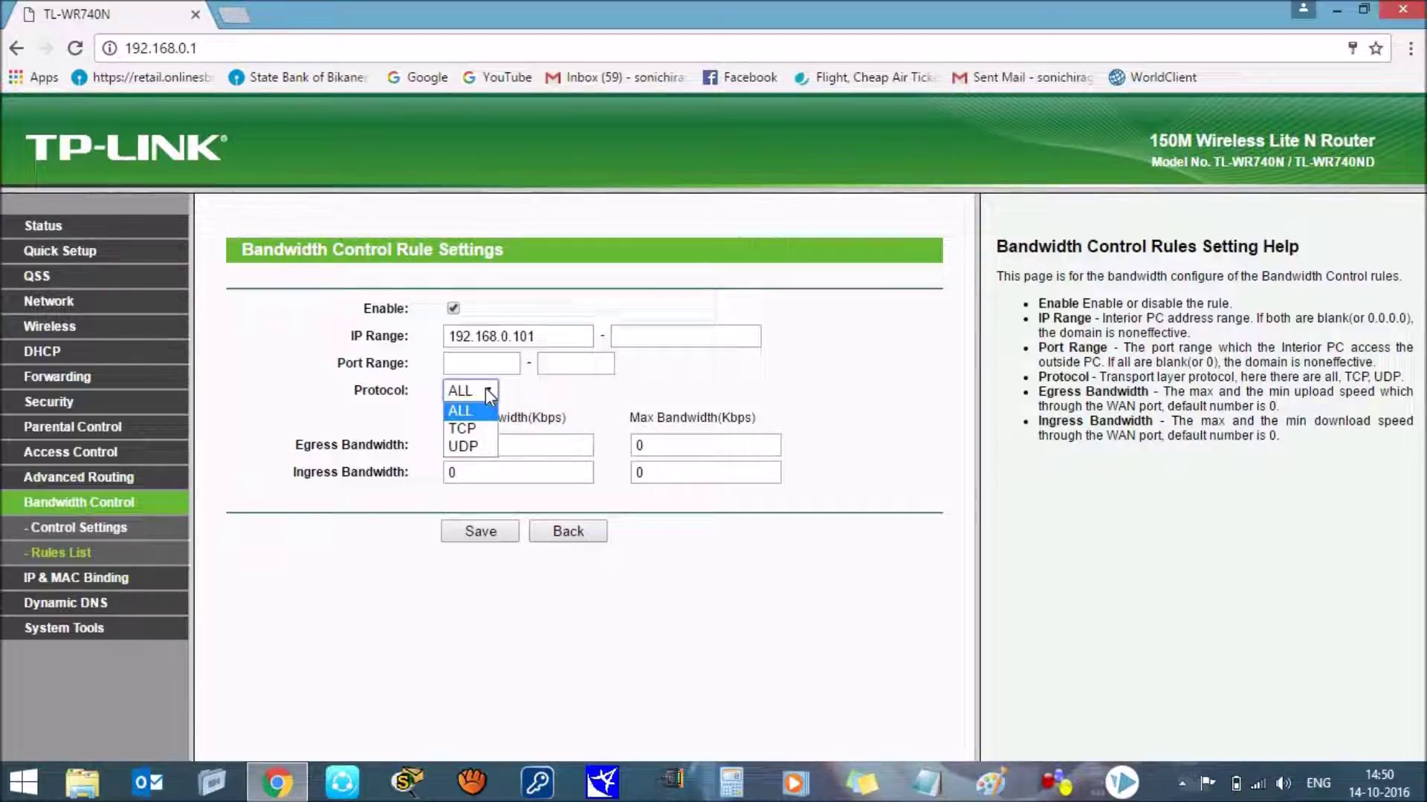
left_click(484, 388)
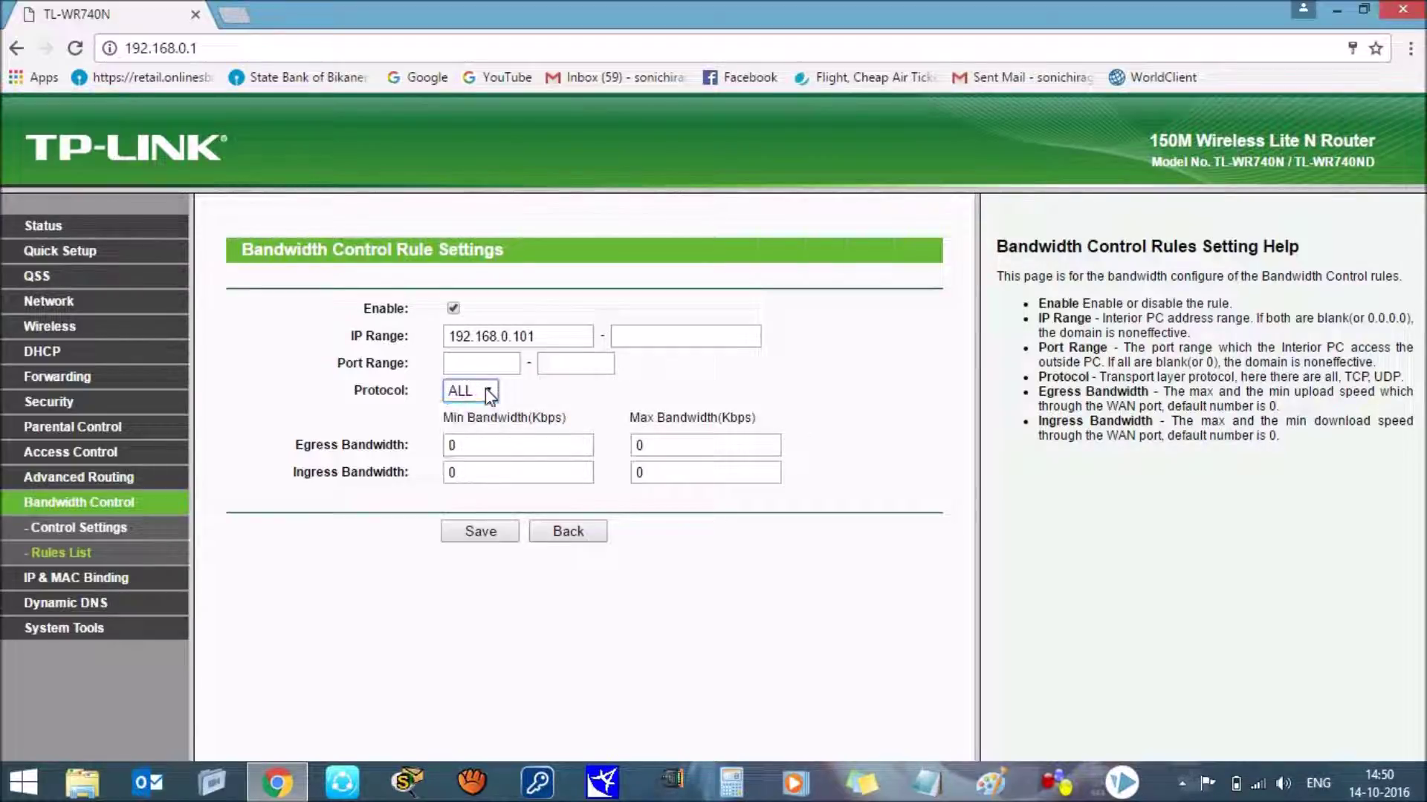
left_click(661, 444)
key("BackSpace")
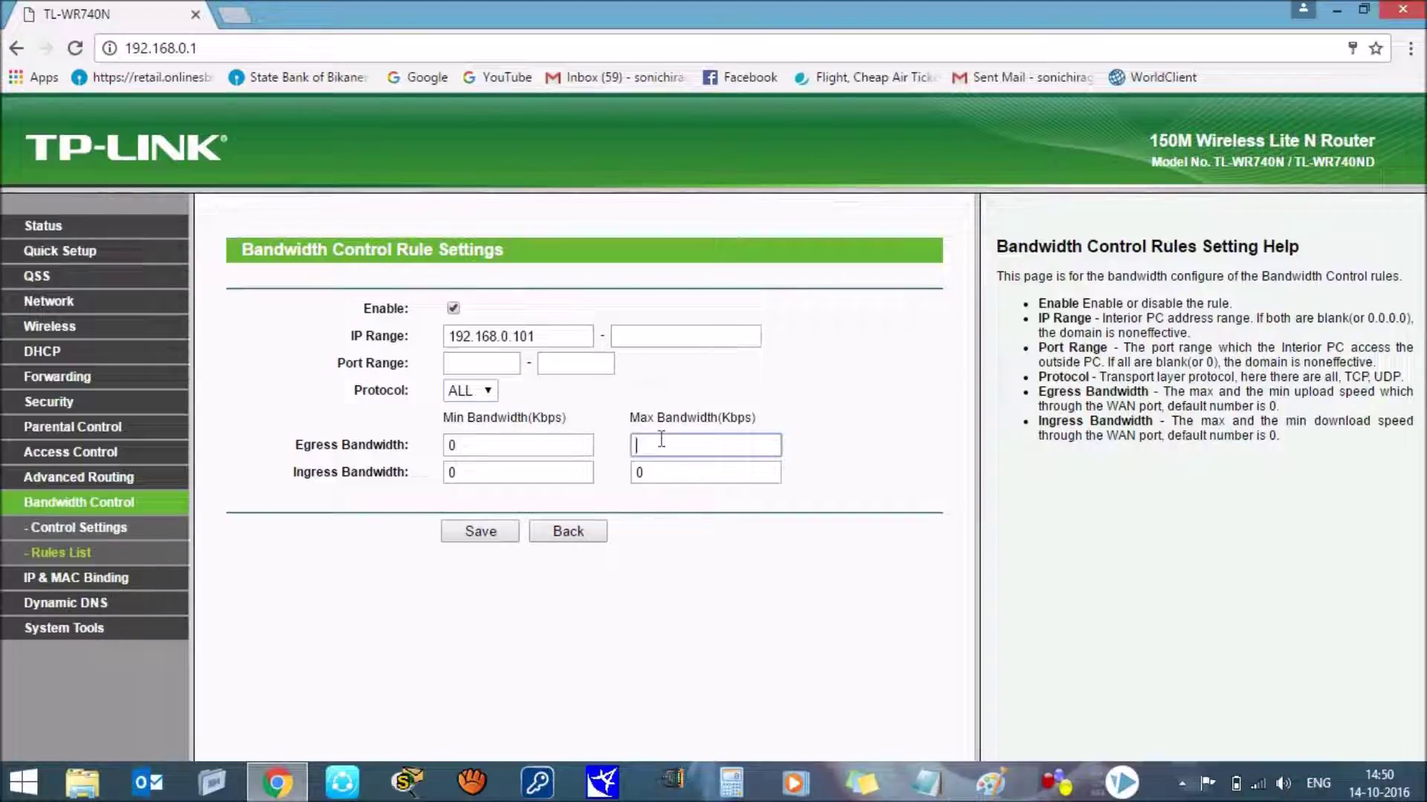
type("16")
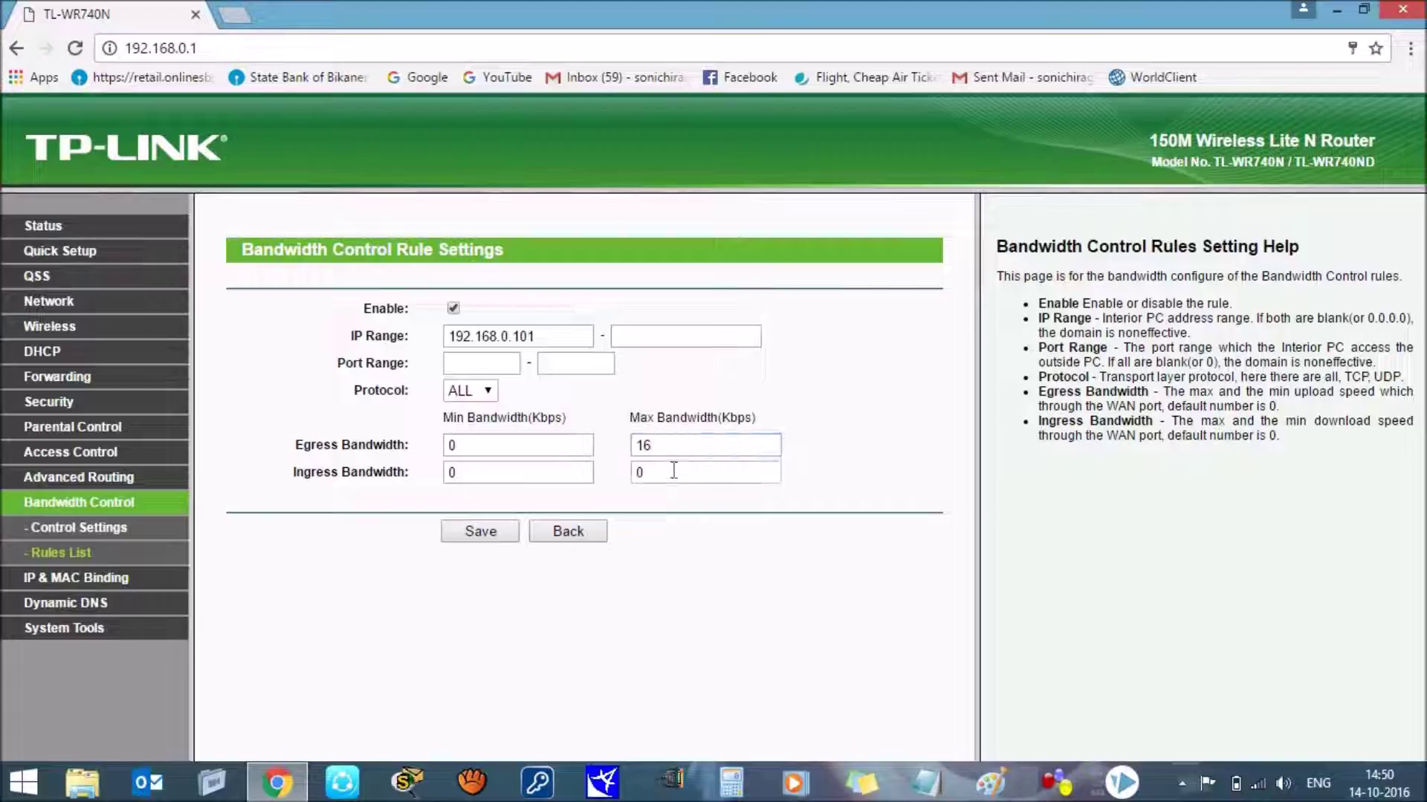
left_click(674, 471)
key("BackSpace")
type("32")
left_click(676, 564)
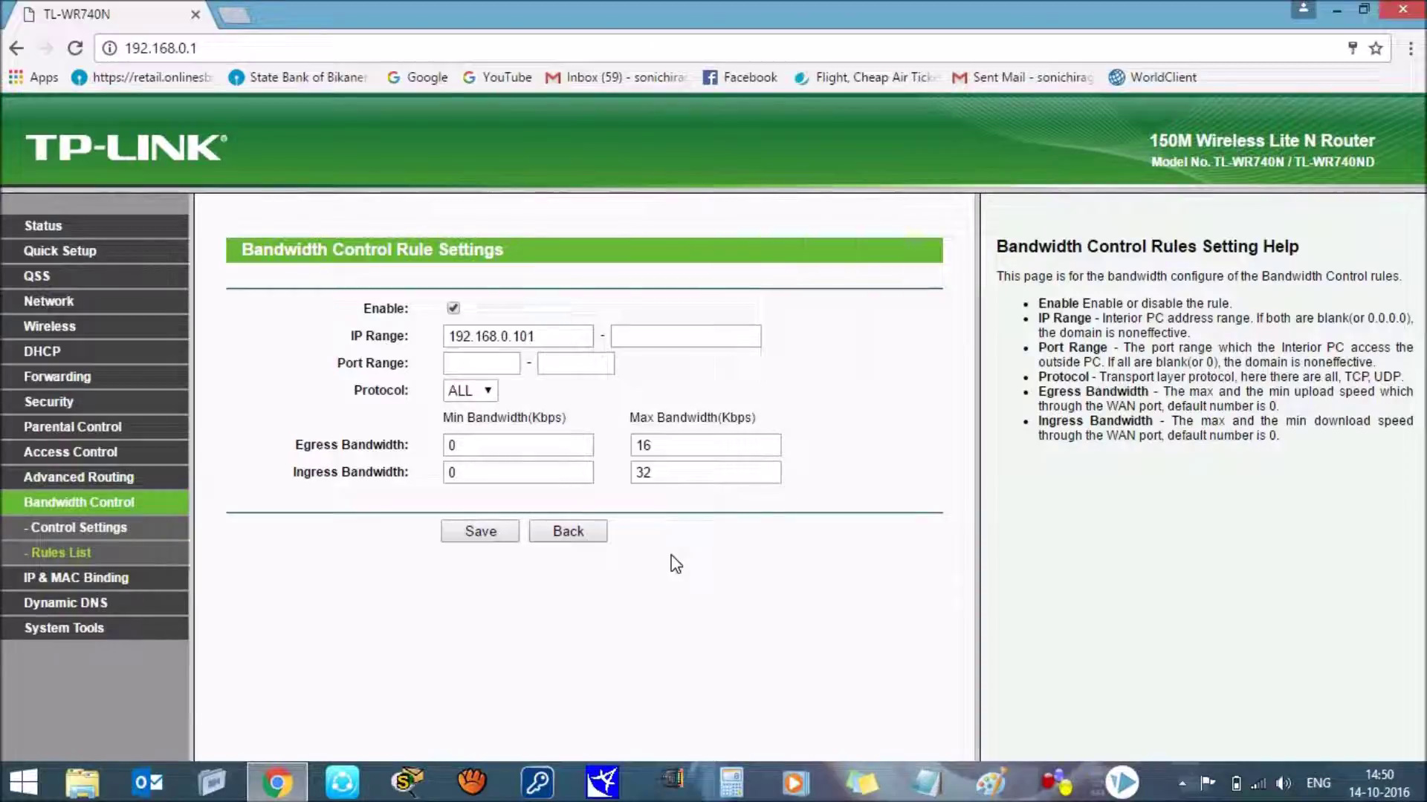
Step: Save the 192.168.0.101 rule at 16/32 Kbps, then go back to Bandwidth Control settings
left_click(480, 532)
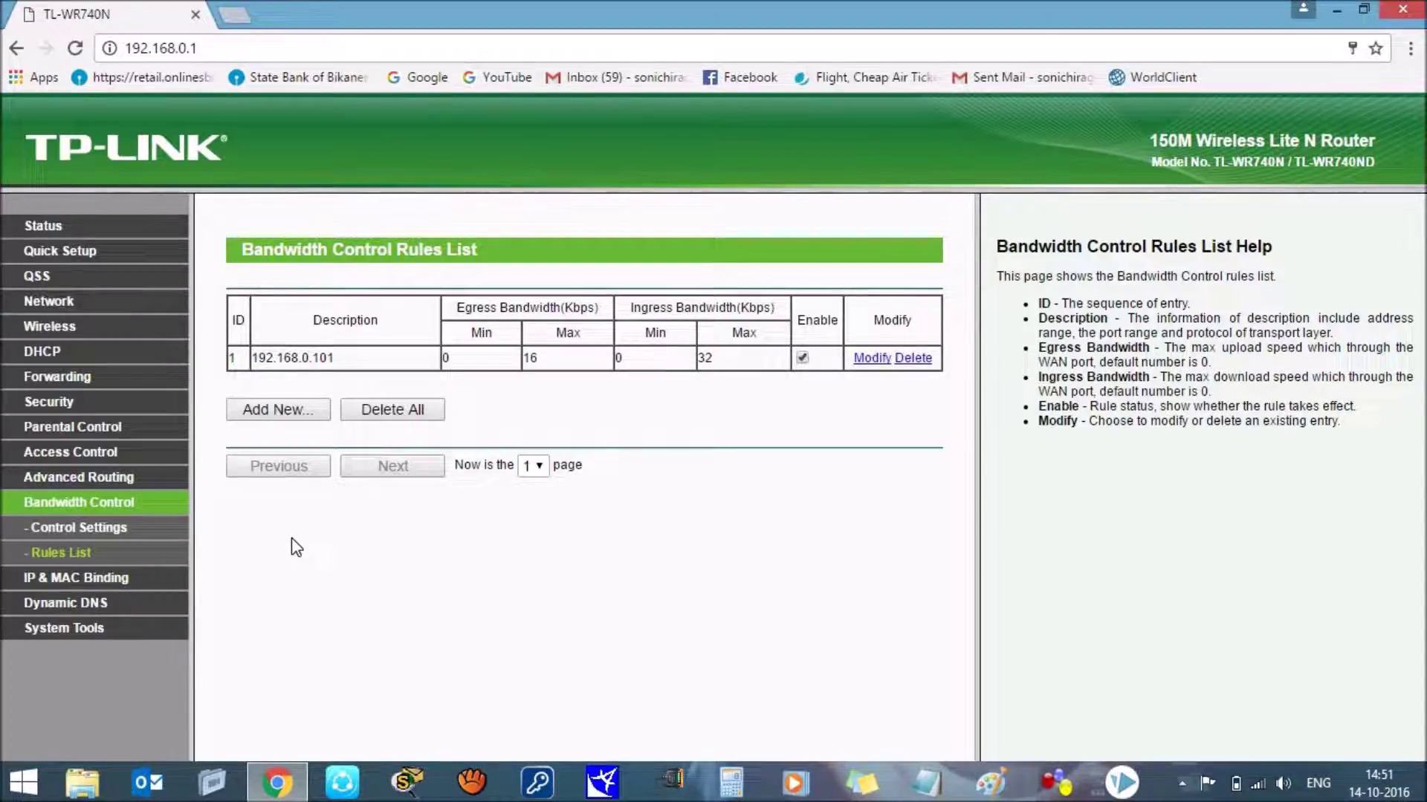
left_click(48, 505)
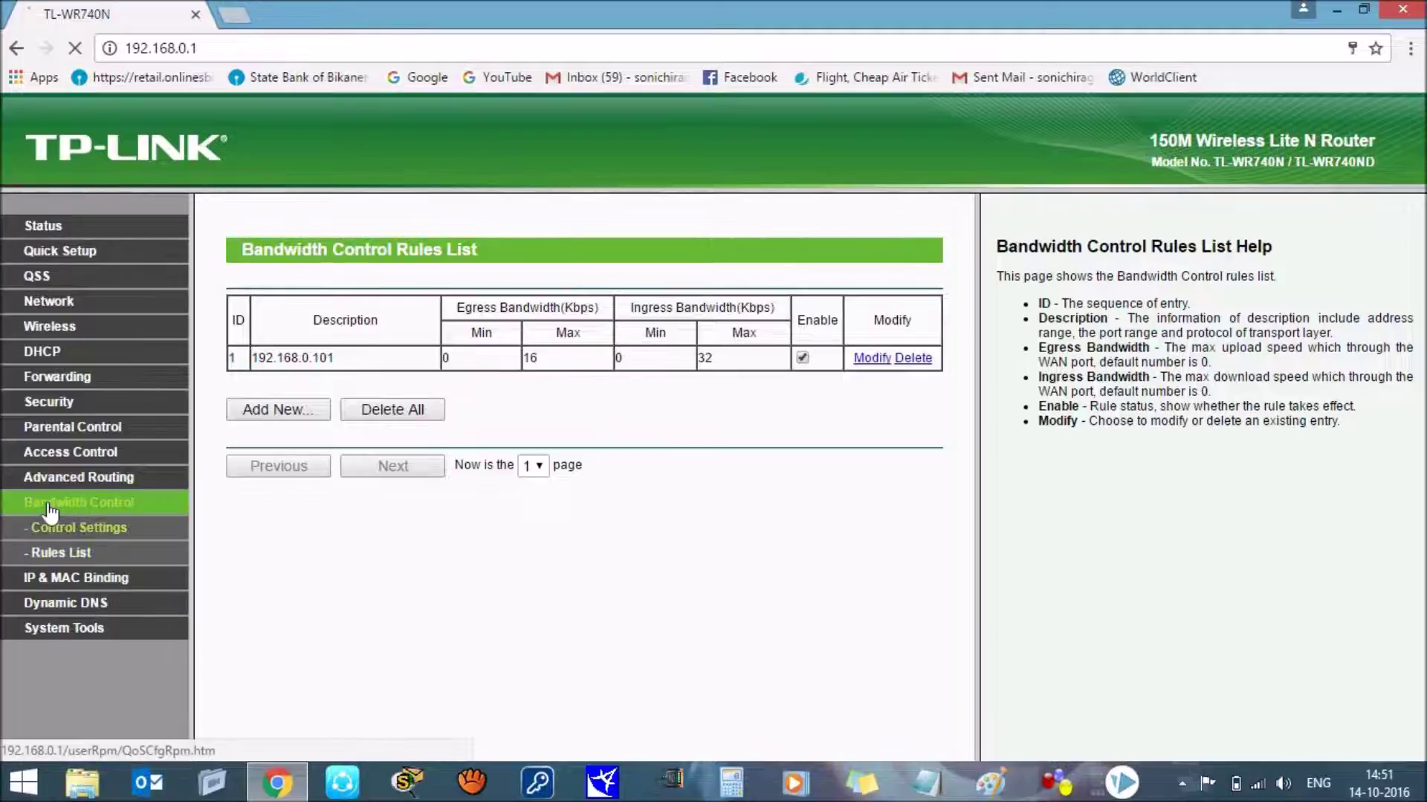